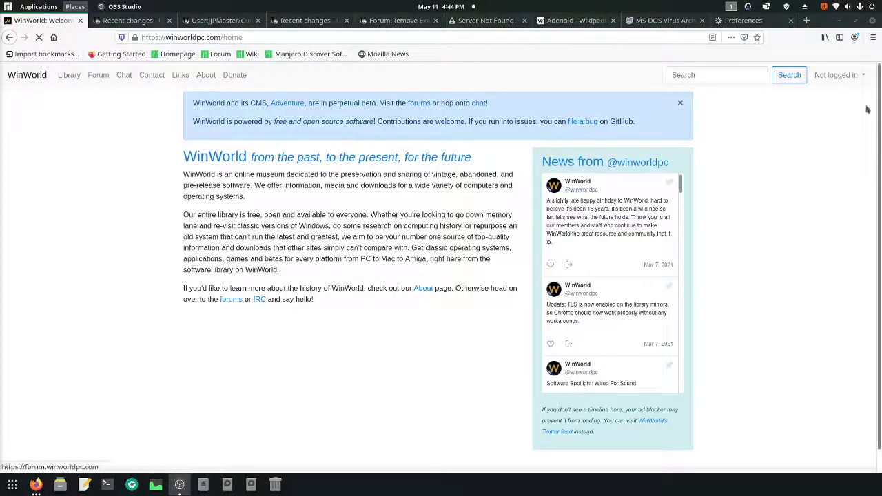
# Close the browser window that shows the WinWorld home page.
pyautogui.click(872, 37)
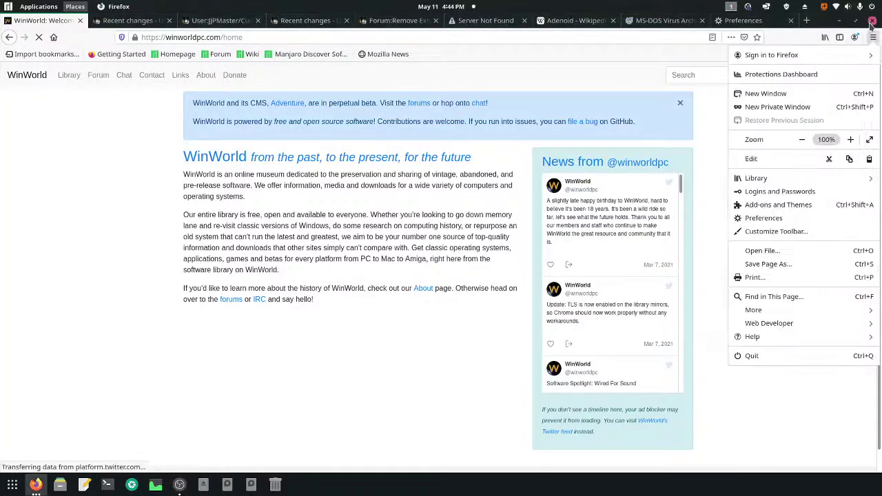
pyautogui.click(871, 21)
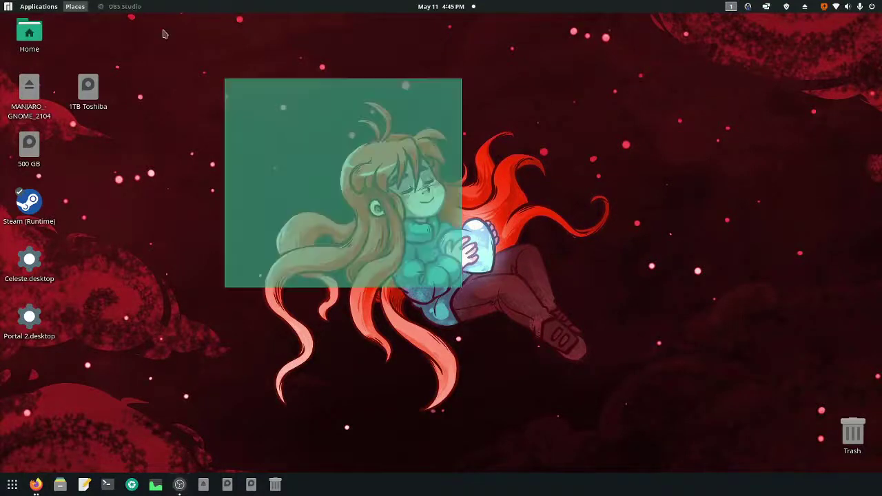
pyautogui.moveTo(316, 137); pyautogui.dragTo(603, 433)
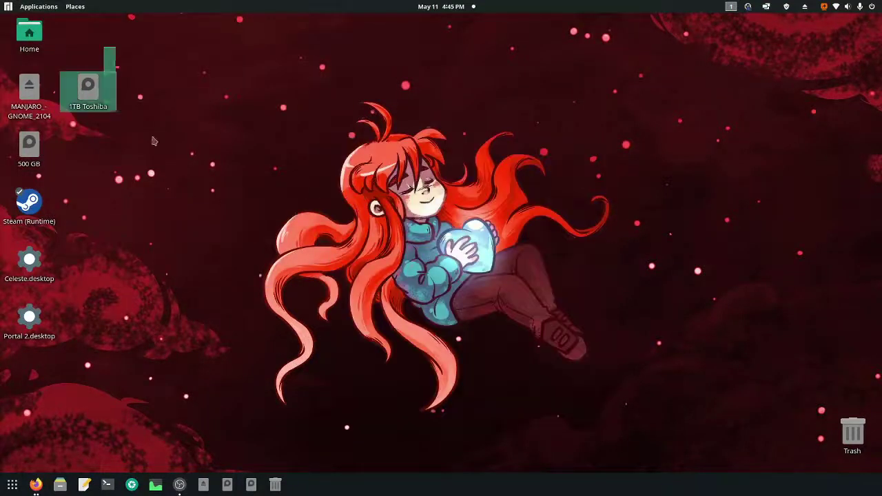
pyautogui.moveTo(104, 47); pyautogui.dragTo(880, 364)
pyautogui.moveTo(648, 392); pyautogui.dragTo(248, 117)
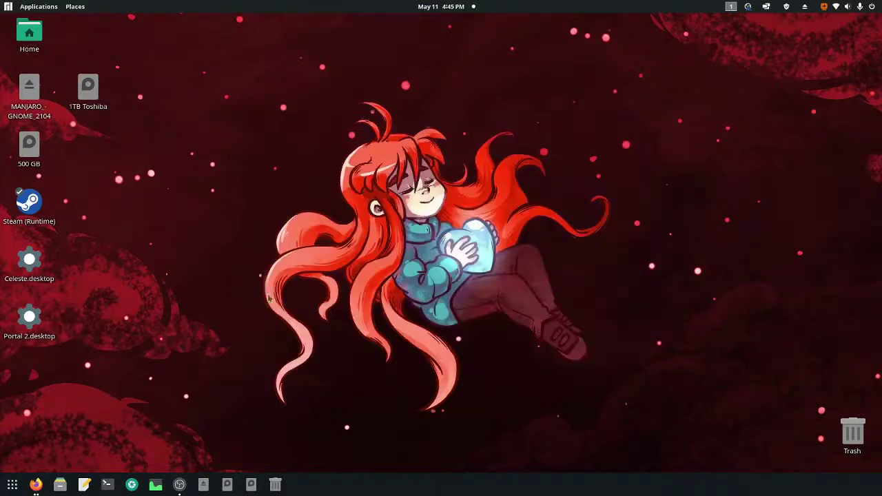
pyautogui.moveTo(610, 376); pyautogui.dragTo(263, 247)
# Bring up the browser window with the AUR wf-config page, unmaximize, resize and move it around the desktop, and maximize it again.
pyautogui.click(36, 485)
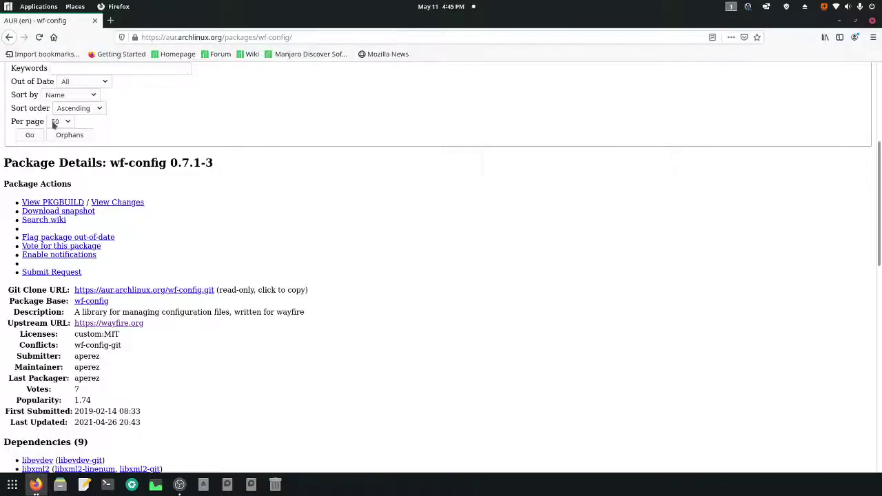
pyautogui.moveTo(134, 20); pyautogui.dragTo(506, 77)
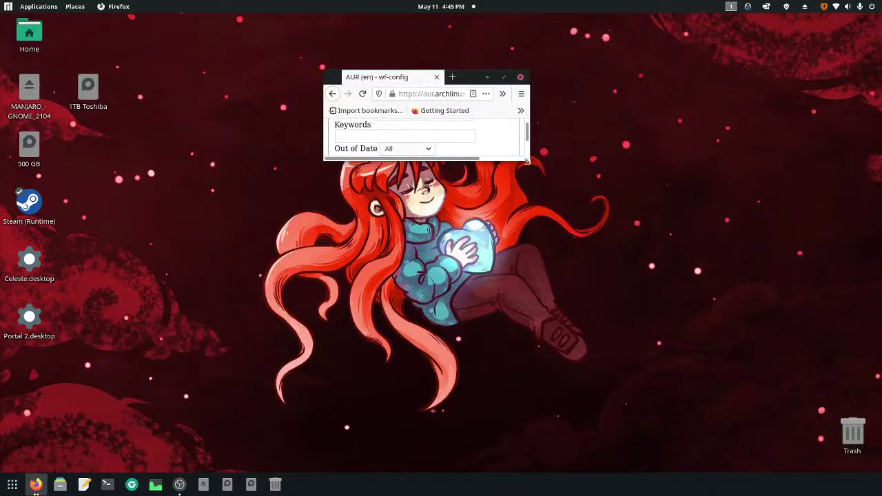
pyautogui.moveTo(526, 161); pyautogui.dragTo(656, 355)
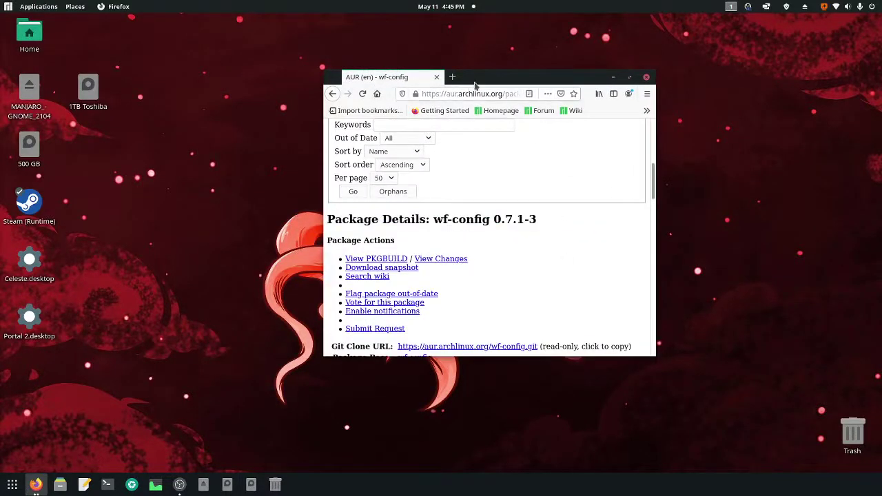
pyautogui.moveTo(476, 85); pyautogui.dragTo(647, 207)
pyautogui.press('super+Left')
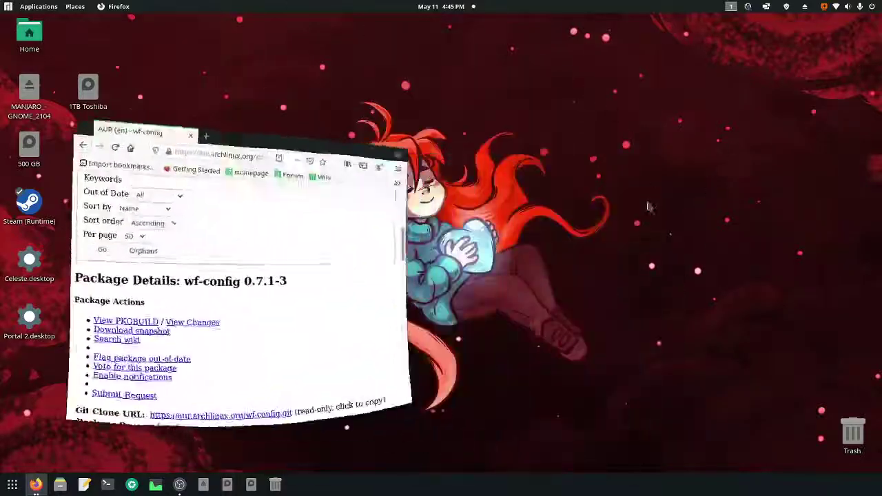
pyautogui.moveTo(311, 134); pyautogui.dragTo(262, 10)
# Find the Extensions app by searching for "extensions", launch it and maximize its window.
pyautogui.click(7, 6)
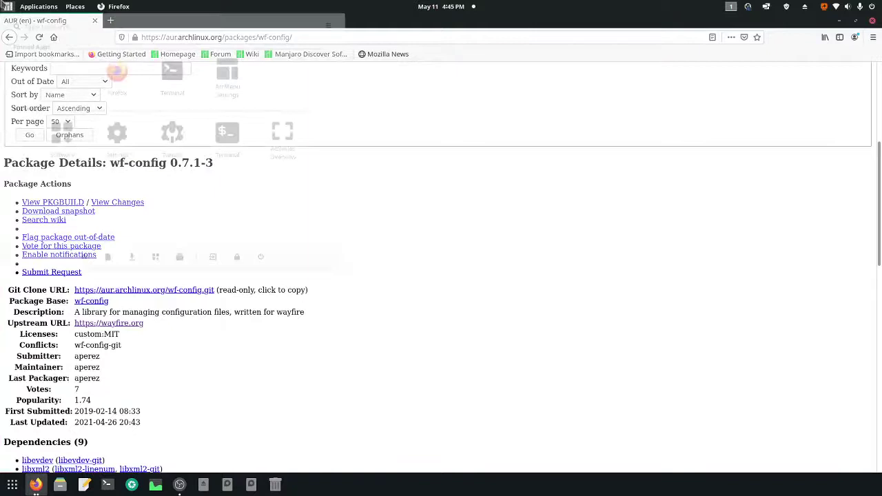
pyautogui.write('extensions')
pyautogui.press('Return')
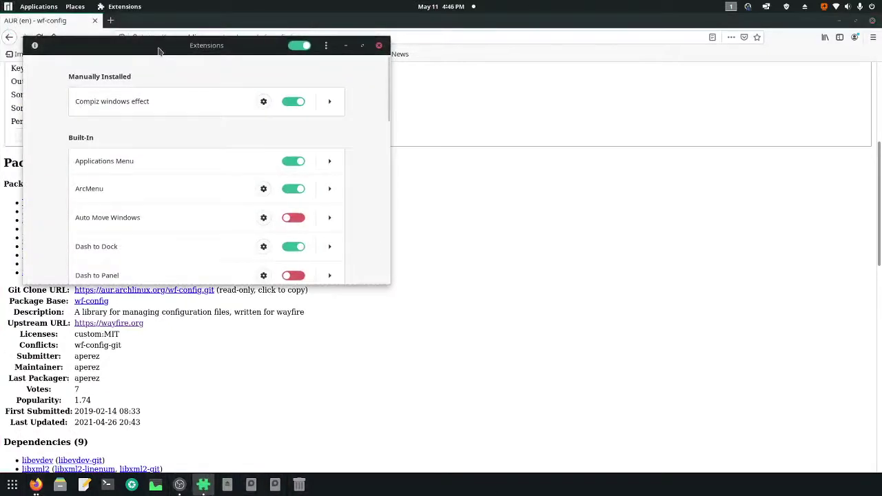
pyautogui.doubleClick(159, 50)
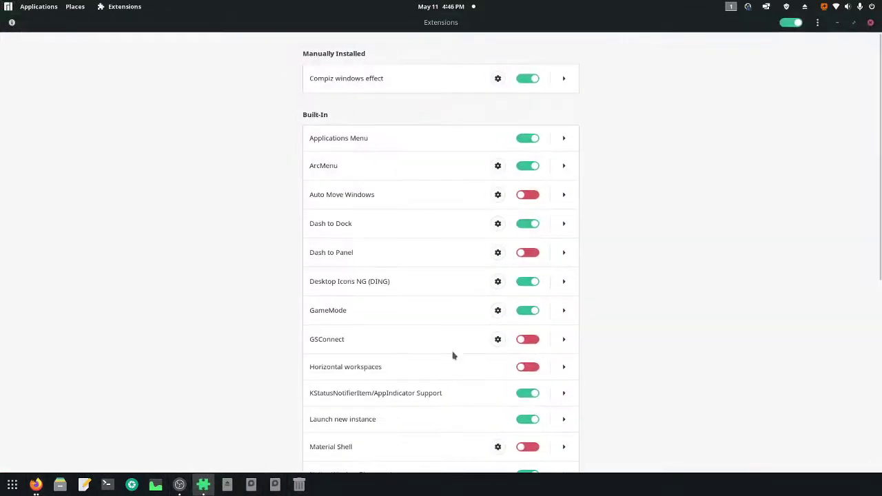
# View the categorized list of installed programs provided by the Applications Menu extension and look further down the extension list.
pyautogui.click(39, 6)
pyautogui.click(231, 111)
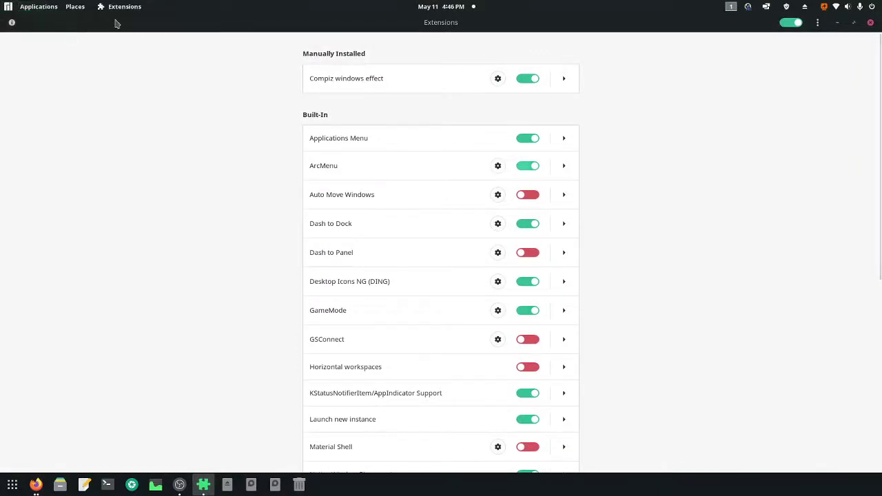
pyautogui.click(39, 6)
pyautogui.click(252, 342)
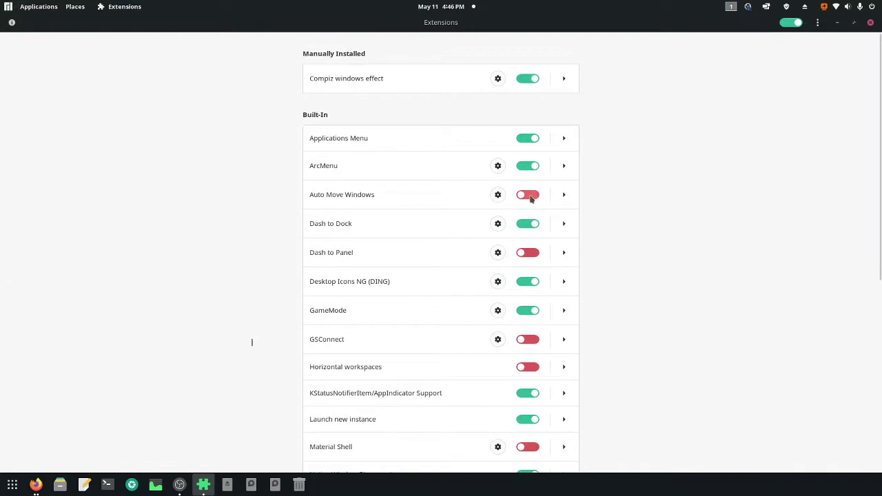
pyautogui.scroll(-3, 531, 198)
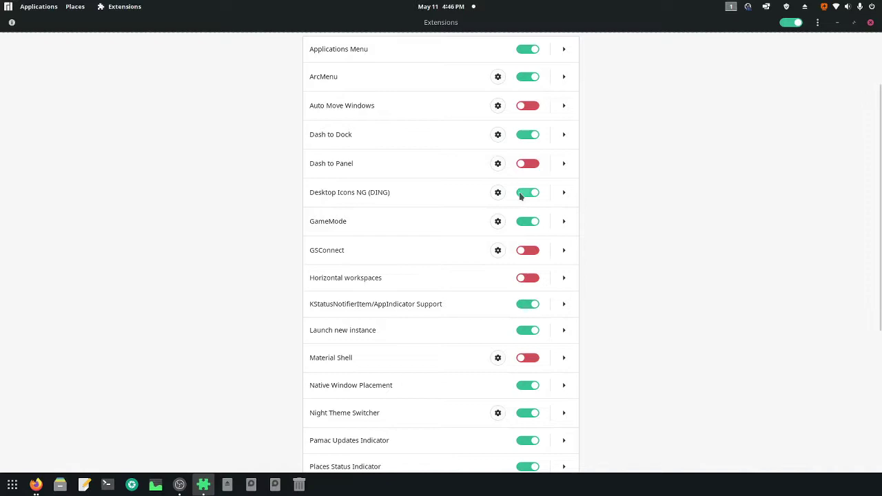
# Show the bare desktop with its icons, check the activities overview, and return to the Extensions window.
pyautogui.hotkey('alt', 'Tab')
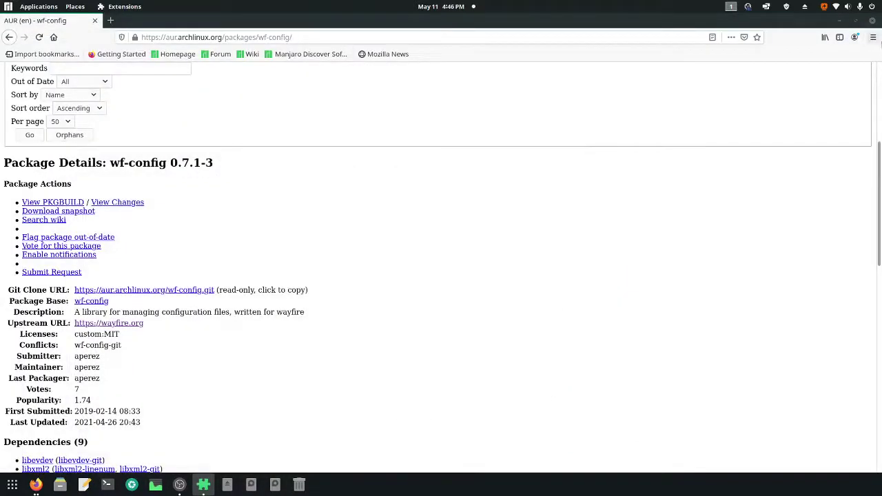
pyautogui.press('super+d')
pyautogui.press('super')
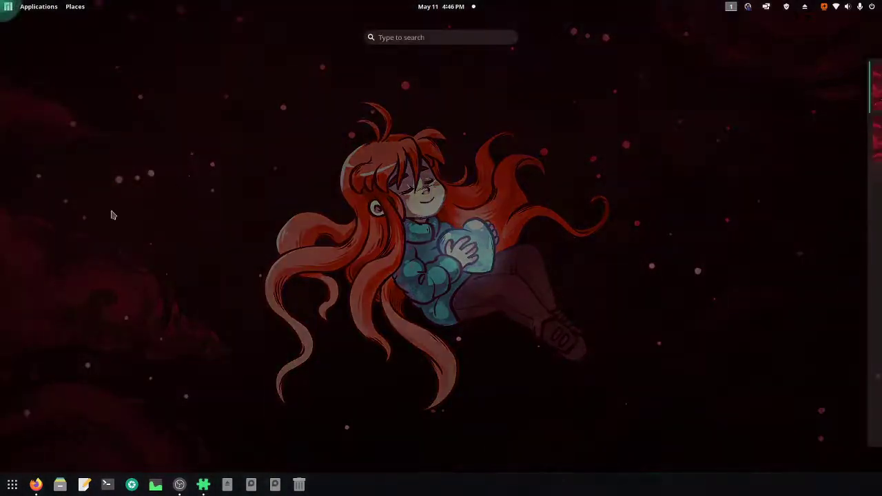
pyautogui.press('super')
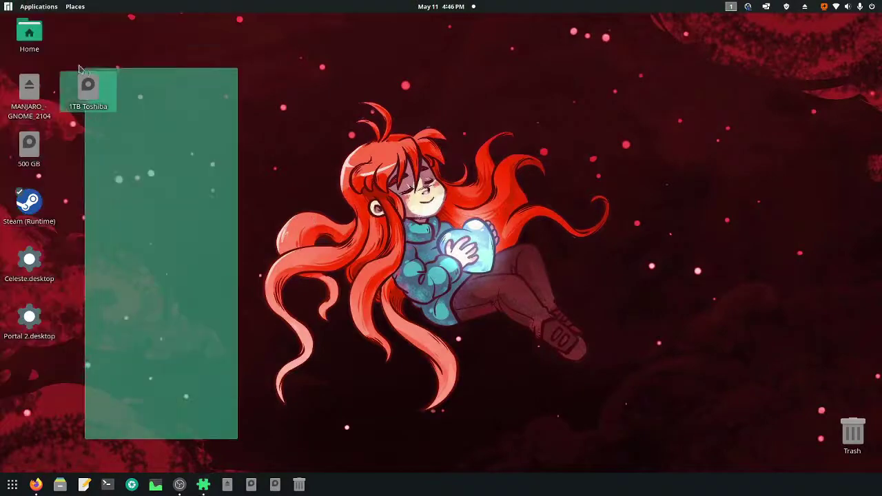
pyautogui.moveTo(79, 69); pyautogui.dragTo(81, 70)
pyautogui.click(203, 484)
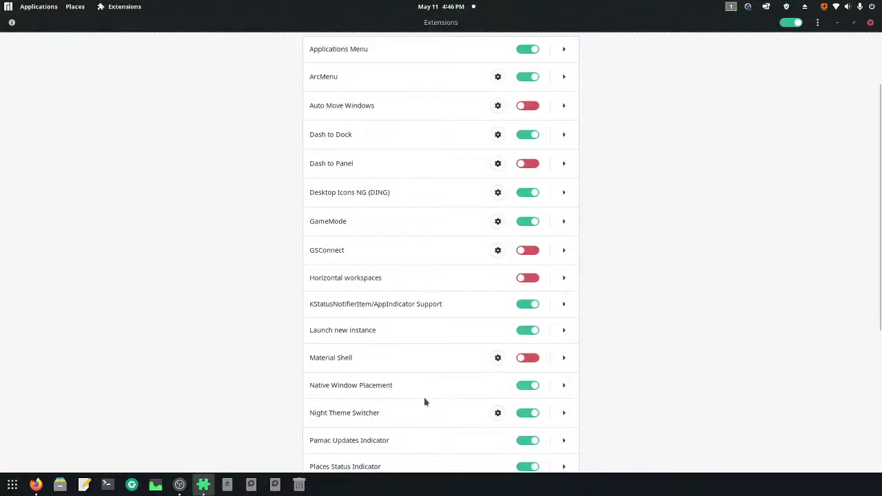
# Review the schedule settings of the Night Theme Switcher extension and close them.
pyautogui.scroll(-3, 424, 401)
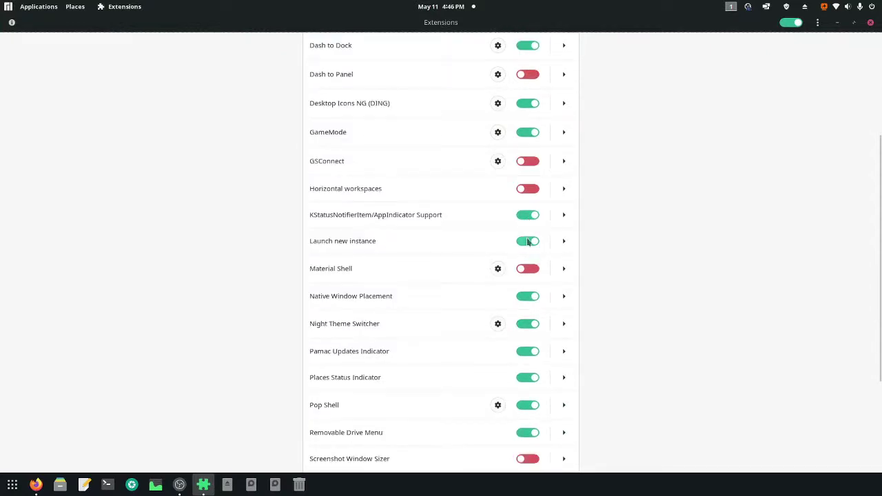
pyautogui.scroll(-3, 528, 244)
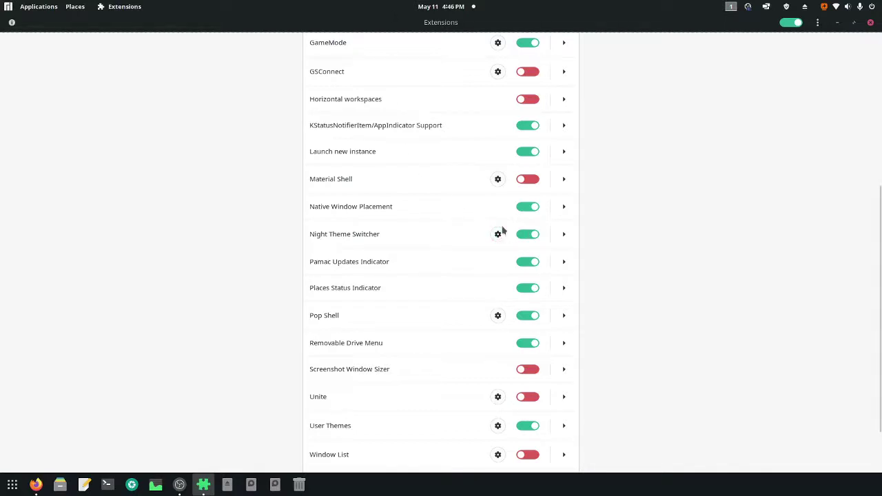
pyautogui.click(497, 234)
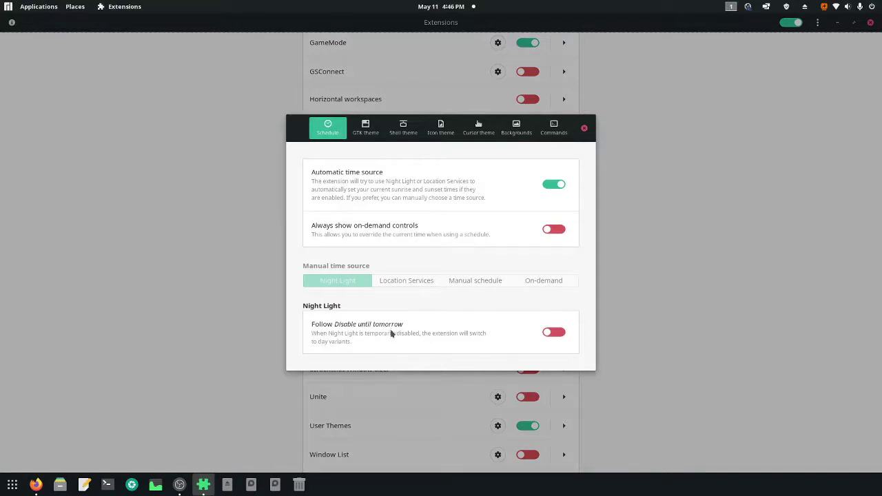
pyautogui.click(583, 128)
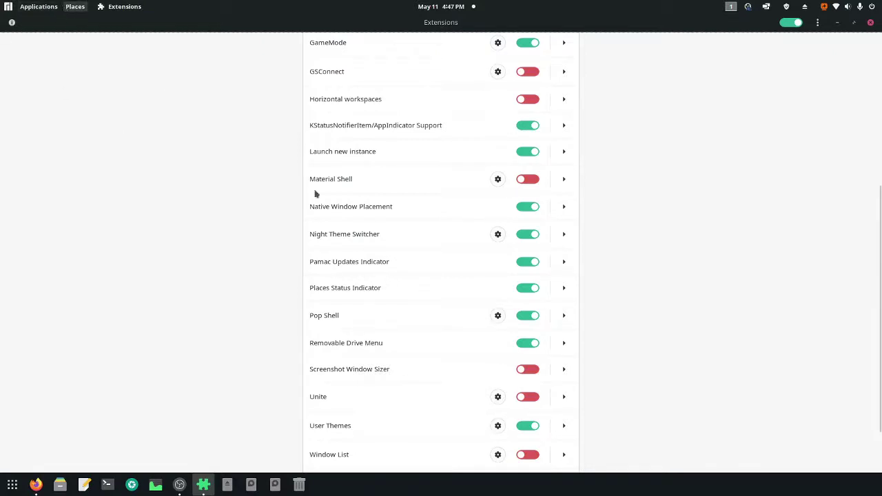
# Look through the remaining extensions and view the workspace list offered by Workspace Indicator without switching workspace.
pyautogui.scroll(-2, 364, 230)
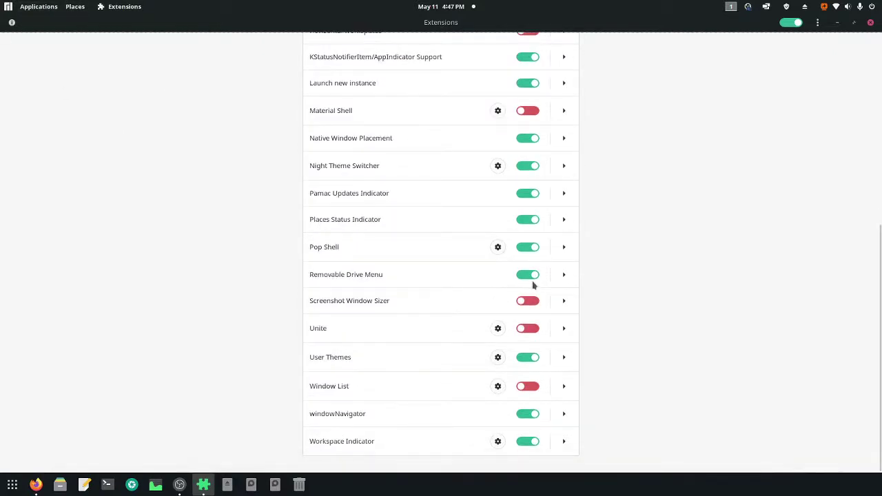
pyautogui.click(824, 10)
pyautogui.click(829, 6)
pyautogui.moveTo(287, 19); pyautogui.dragTo(272, 77)
pyautogui.scroll(-1, 494, 429)
pyautogui.click(731, 6)
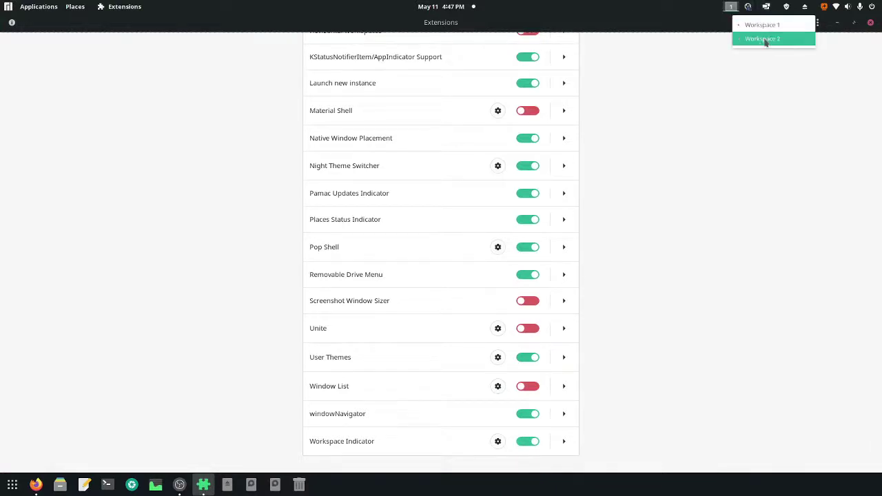
pyautogui.click(652, 99)
# Return to the start of the extension list, view the ArcMenu launcher, and close the Extensions window.
pyautogui.scroll(10, 650, 158)
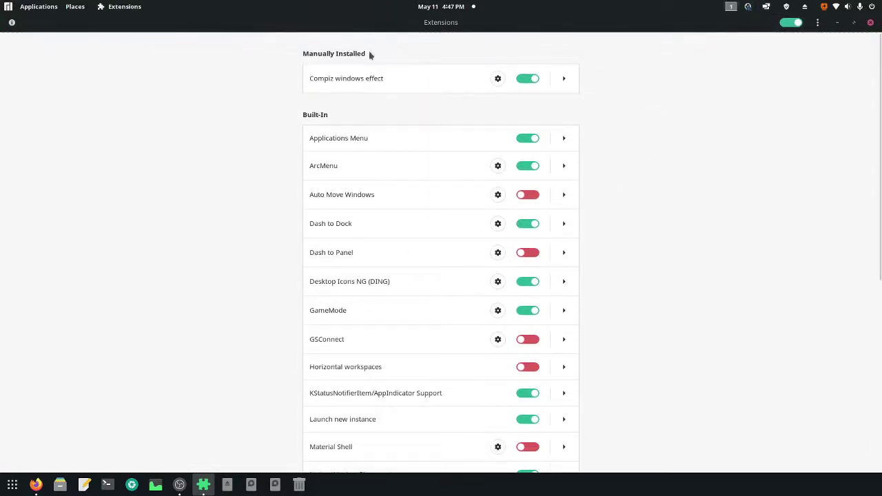
pyautogui.moveTo(425, 82); pyautogui.dragTo(303, 2)
pyautogui.moveTo(371, 30); pyautogui.dragTo(483, 10)
pyautogui.click(38, 6)
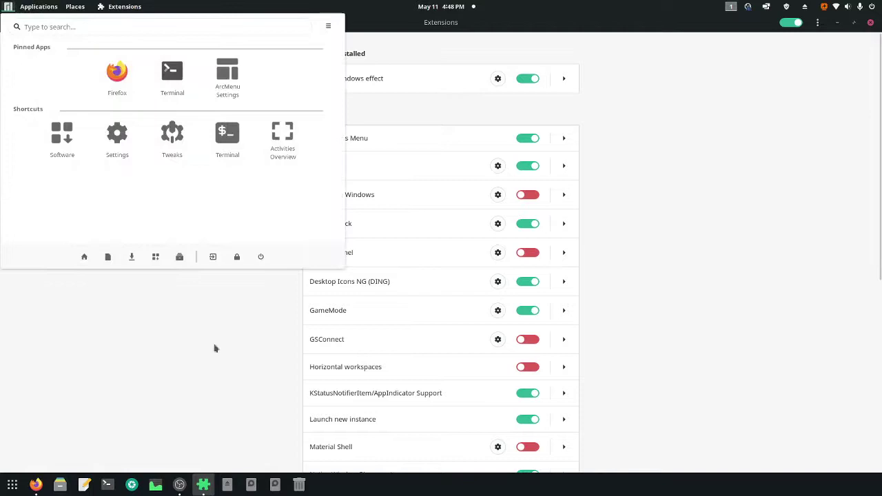
pyautogui.click(871, 31)
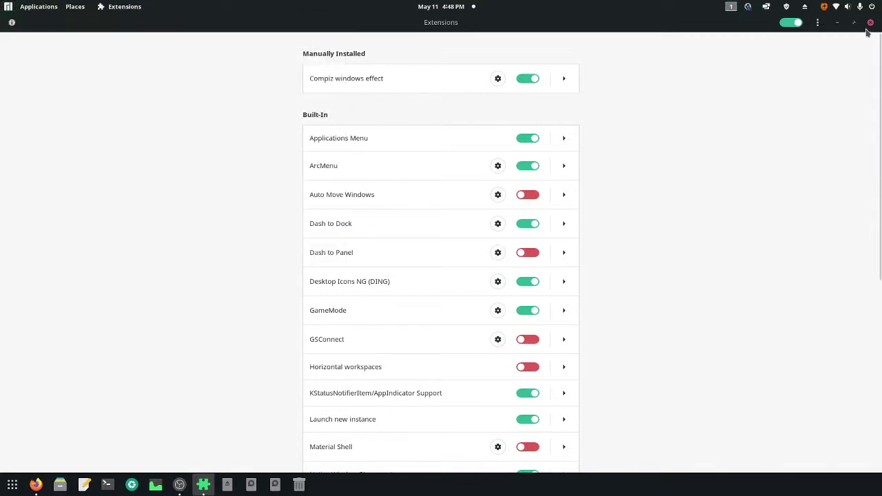
pyautogui.click(870, 22)
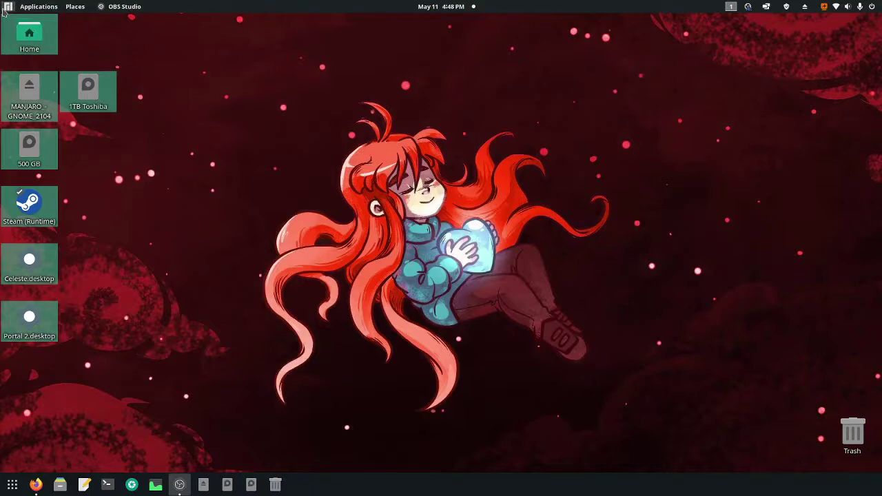
# View the ArcMenu launcher, the applications list, the Places list and the OBS Studio application menu.
pyautogui.click(3, 11)
pyautogui.click(28, 10)
pyautogui.click(39, 6)
pyautogui.click(75, 6)
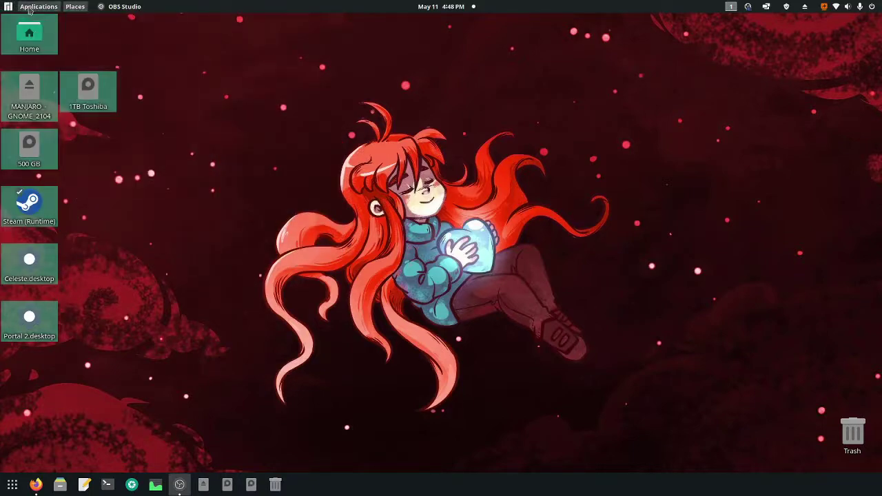
pyautogui.click(75, 6)
pyautogui.moveTo(117, 7)
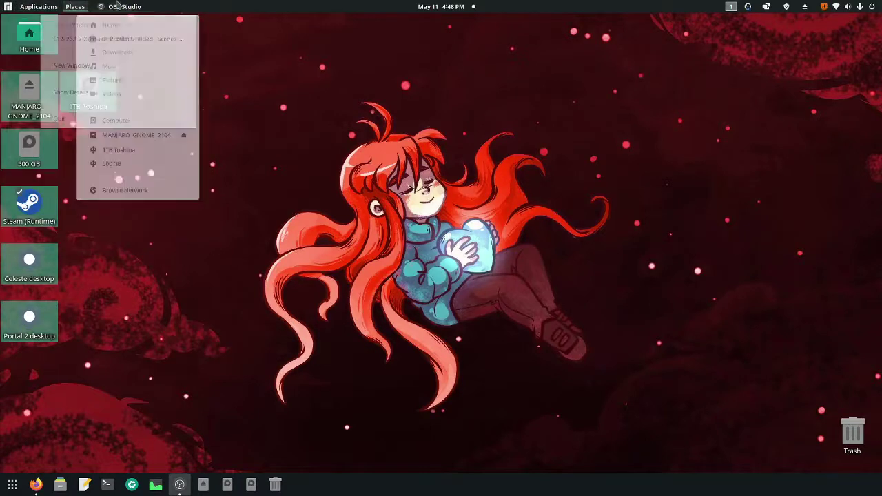
pyautogui.click(262, 74)
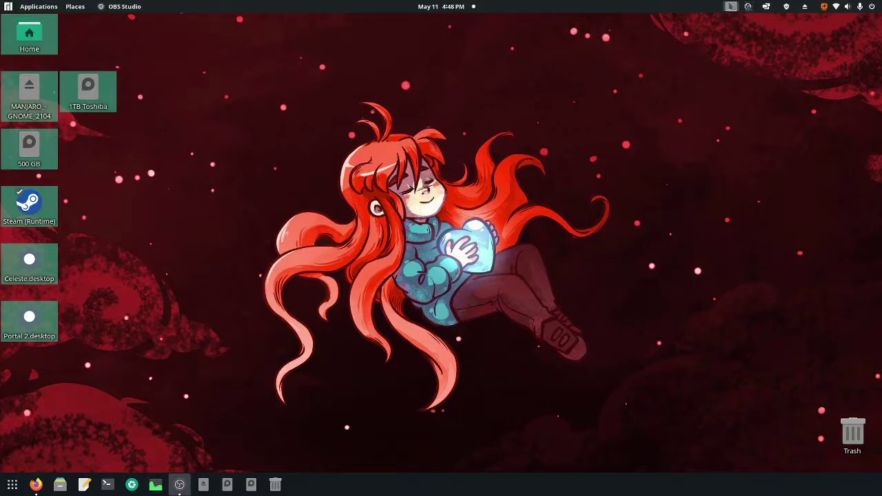
# Check the Pamac update status for the system and clear the selection of the desktop icons.
pyautogui.click(787, 7)
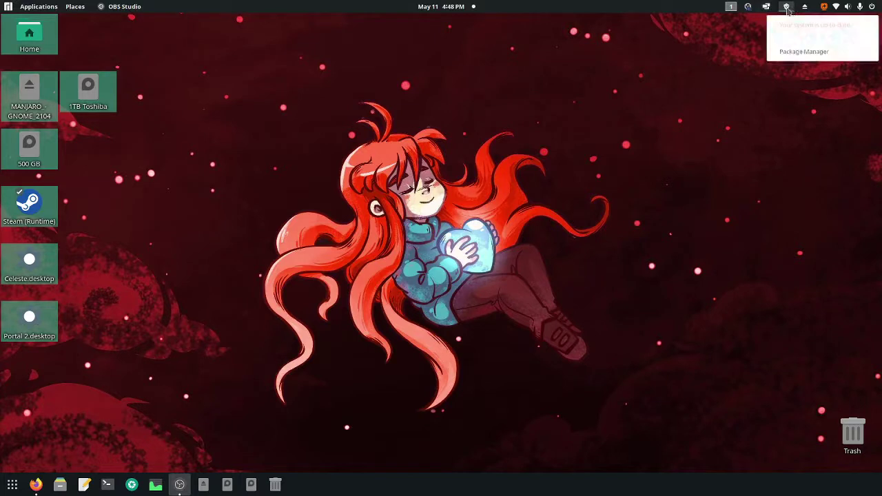
pyautogui.click(713, 38)
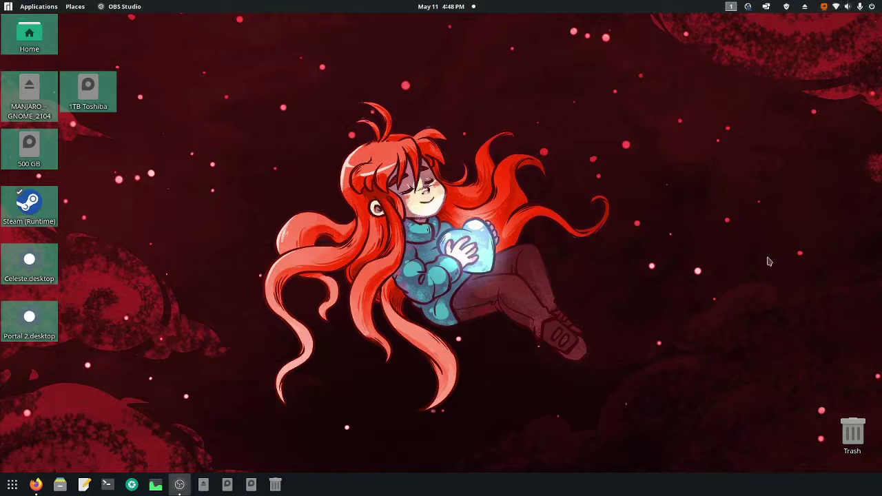
pyautogui.click(515, 184)
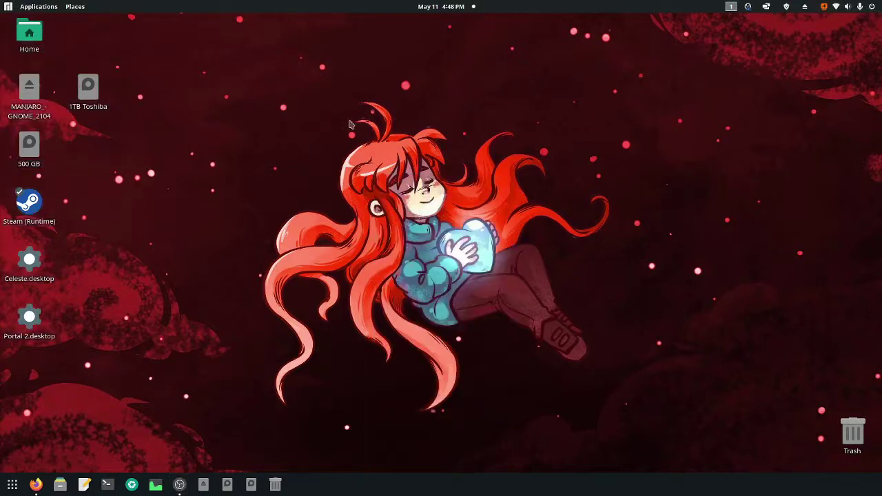
# Open a maximized terminal and show the system information with fastfetch piped through lolcat.
pyautogui.click(104, 485)
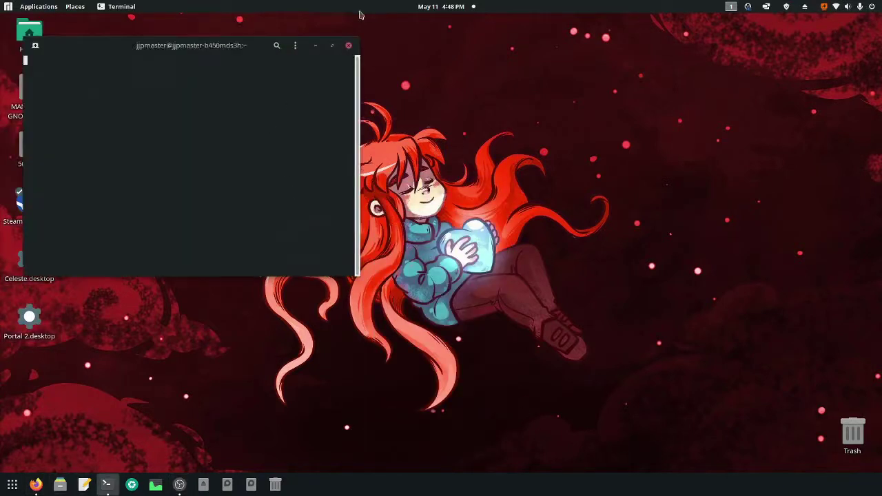
pyautogui.click(331, 45)
pyautogui.write('f')
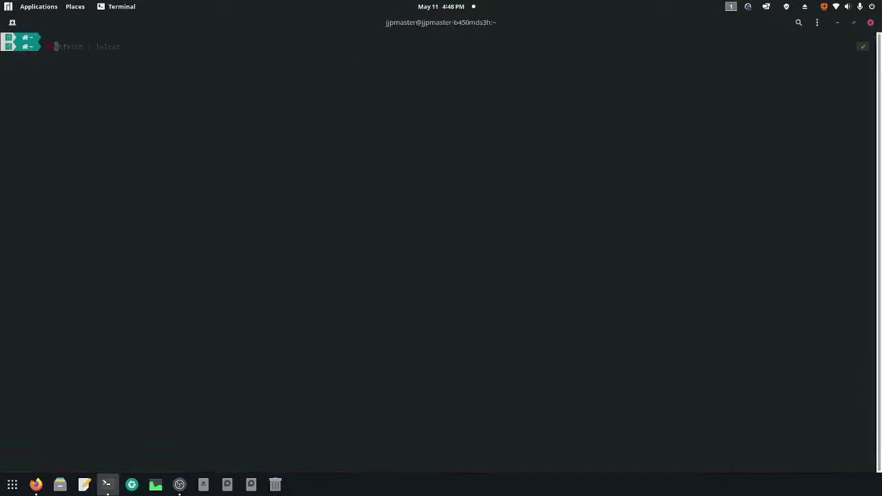
pyautogui.write('astfetch | lolcat')
pyautogui.press('Return')
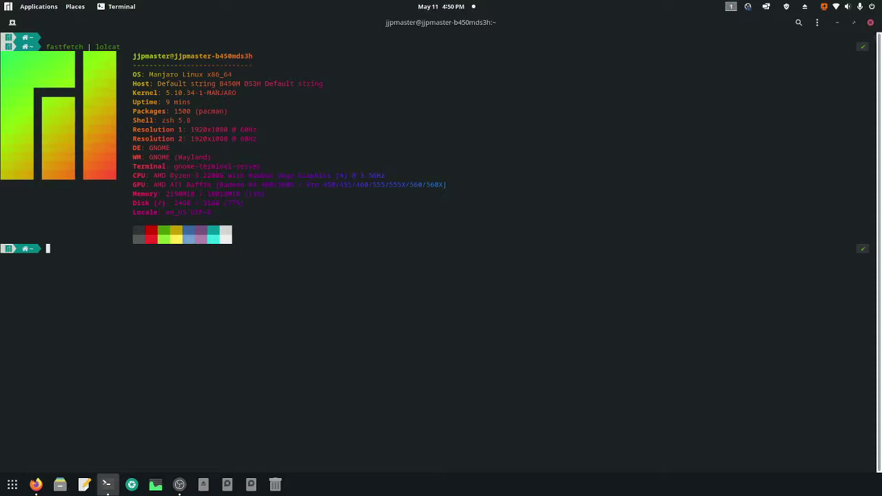
pyautogui.moveTo(140, 239); pyautogui.dragTo(253, 241)
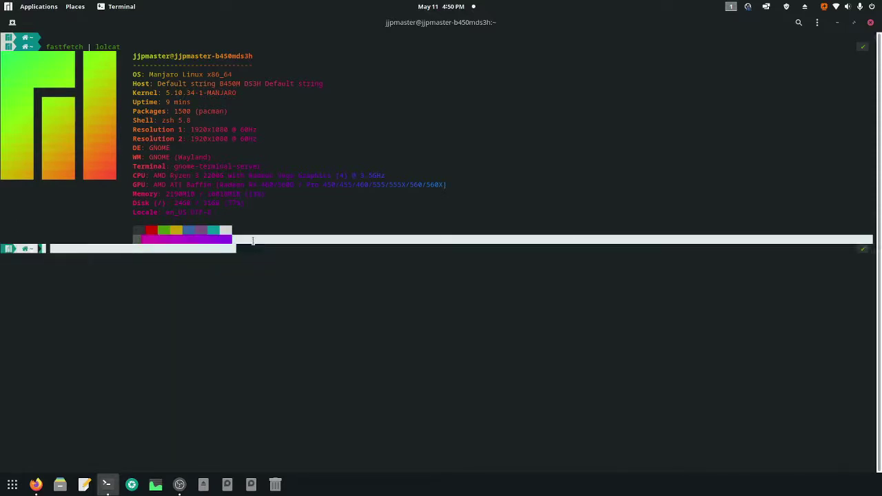
pyautogui.click(253, 241)
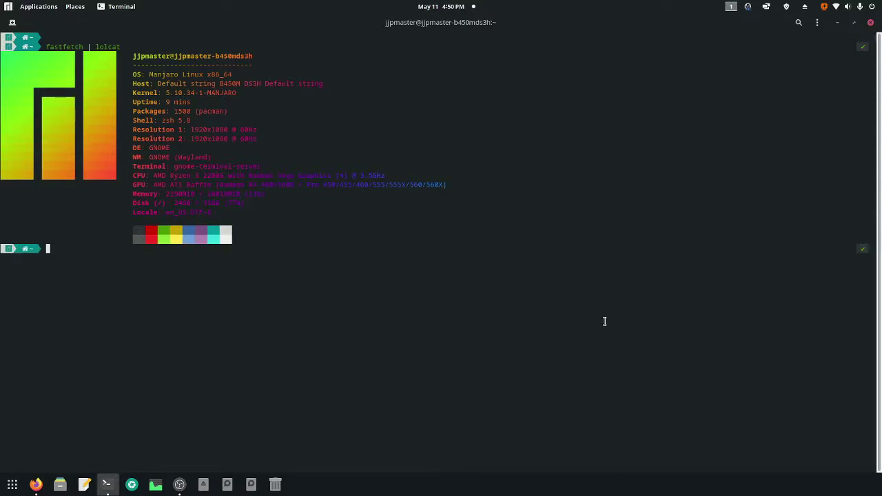
# Try to change to the New Volume directory in the user's folder under /run/media, with the path in single quotes.
pyautogui.write('cd /run/media/jjpma')
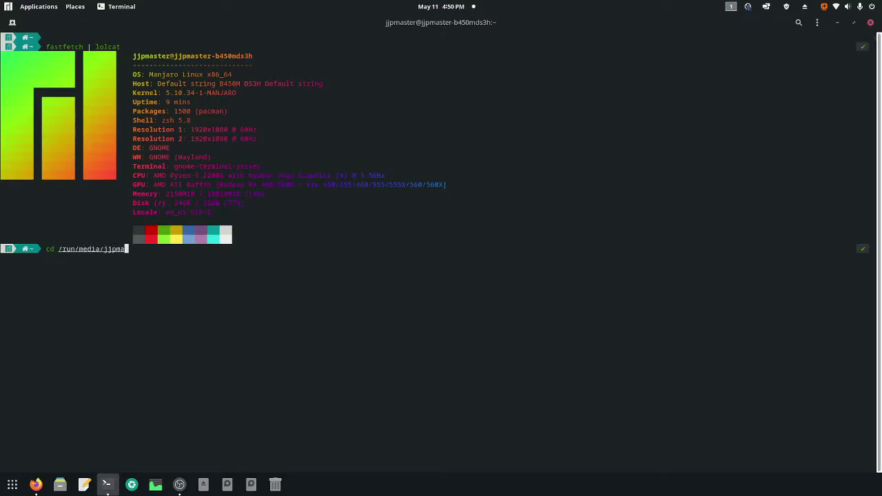
pyautogui.press('Tab')
pyautogui.write("'")
pyautogui.press('Left')
pyautogui.press('Left')
pyautogui.press('Left')
pyautogui.press('Left')
pyautogui.press('Left')
pyautogui.press('Left')
pyautogui.press('Left')
pyautogui.press('Left')
pyautogui.press('Left')
pyautogui.press('Left')
pyautogui.press('Left')
pyautogui.press('Left')
pyautogui.press('Left')
pyautogui.press('Left')
pyautogui.press('Left')
pyautogui.press('Left')
pyautogui.press('Left')
pyautogui.press('Left')
pyautogui.press('Left')
pyautogui.press('Left')
pyautogui.press('Left')
pyautogui.press('Left')
pyautogui.write("'")
pyautogui.press('Right')
pyautogui.press('Right')
pyautogui.press('Right')
pyautogui.press('Right')
pyautogui.press('Right')
pyautogui.press('Right')
pyautogui.press('Right')
pyautogui.press('Right')
pyautogui.press('Right')
pyautogui.press('Right')
pyautogui.press('Right')
pyautogui.press('Right')
pyautogui.press('Right')
pyautogui.press('Right')
pyautogui.press('Right')
pyautogui.press('Right')
pyautogui.press('Right')
pyautogui.press('Right')
pyautogui.press('Right')
pyautogui.press('Right')
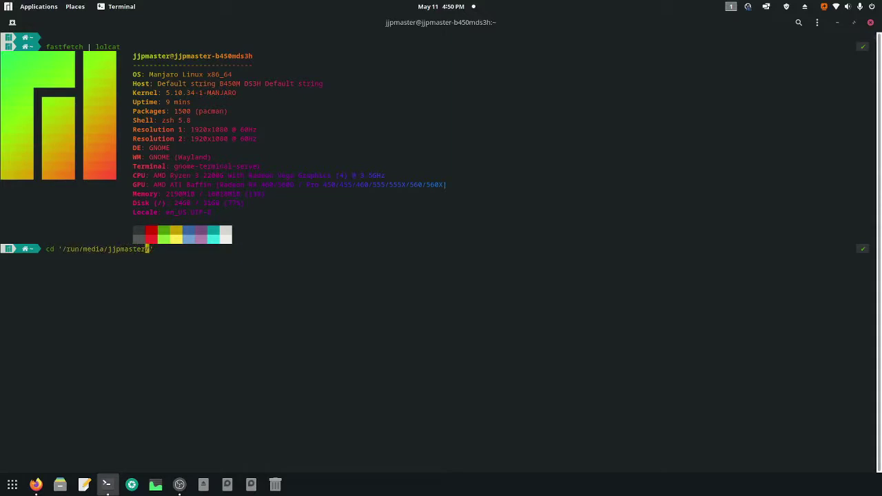
pyautogui.press('Right')
pyautogui.write('New Volume')
pyautogui.press('Return')
# Reuse the previous cd command without New Volume to enter the user's /run/media folder, and list its contents.
pyautogui.press('Up')
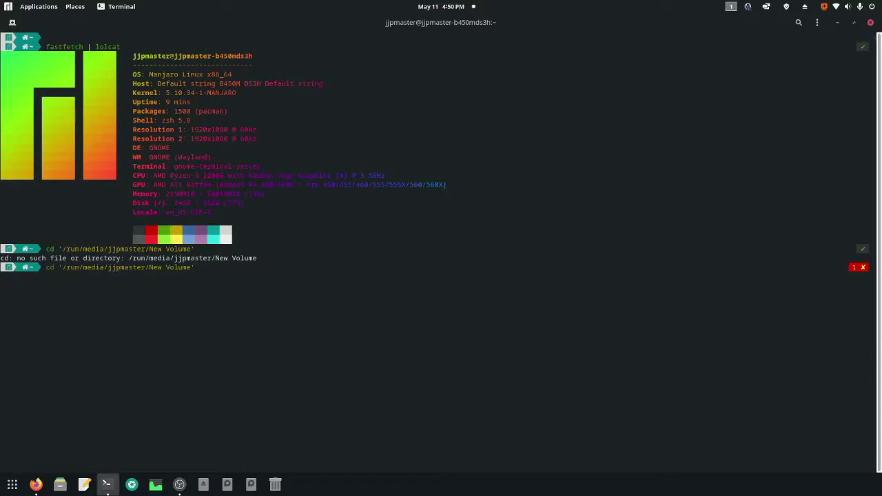
pyautogui.press('BackSpace')
pyautogui.press('BackSpace')
pyautogui.press('BackSpace')
pyautogui.press('BackSpace')
pyautogui.press('BackSpace')
pyautogui.press('BackSpace')
pyautogui.press('BackSpace')
pyautogui.press('BackSpace')
pyautogui.press('BackSpace')
pyautogui.press('BackSpace')
pyautogui.press('BackSpace')
pyautogui.write("'")
pyautogui.press('Return')
pyautogui.write('ls')
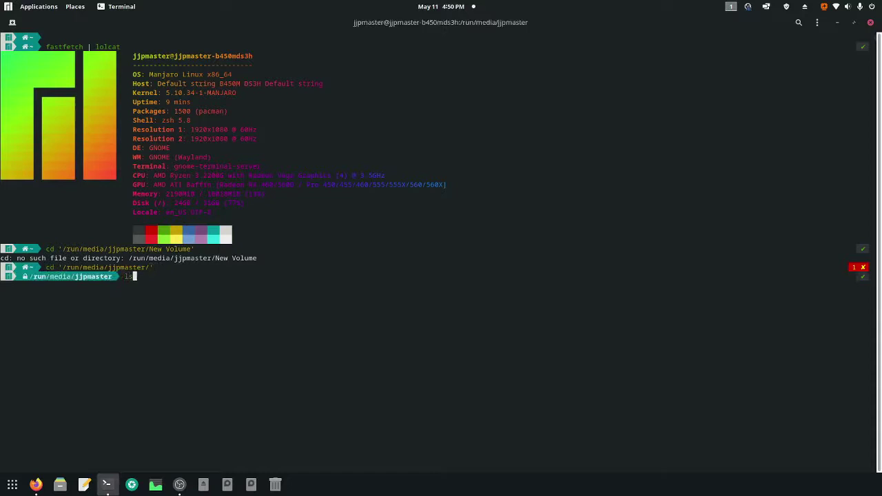
pyautogui.press('Return')
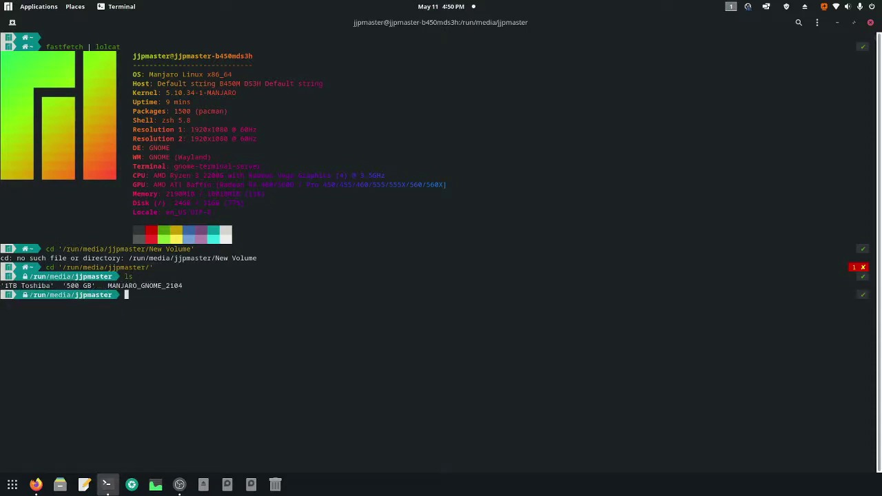
# Change into the source/repos directory on the 1TB Toshiba drive and list its contents.
pyautogui.write("cd '1TB Toshiba'\\")
pyautogui.press('Return')
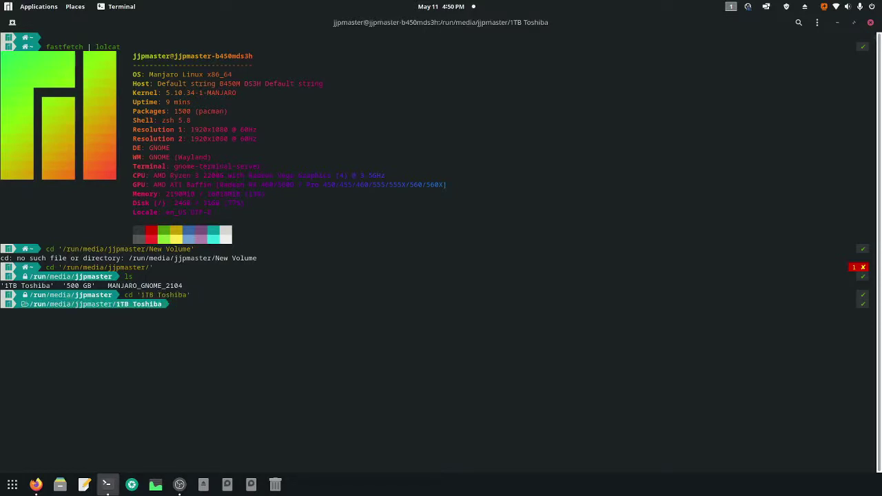
pyautogui.write('cd source')
pyautogui.press('Return')
pyautogui.write('cd re')
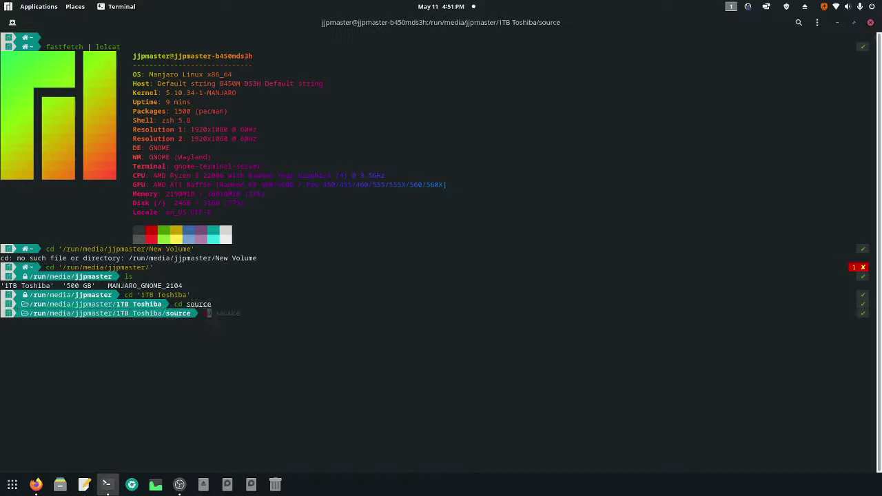
pyautogui.write('pos')
pyautogui.press('Return')
pyautogui.write('ls')
pyautogui.press('Return')
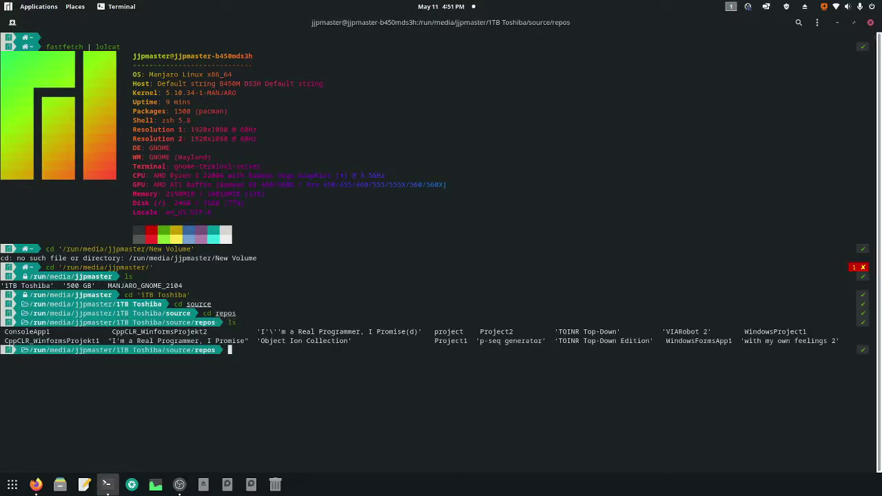
# Change into the ConsoleApp1 directory and list its files.
pyautogui.write('cd ConsoleApp1')
pyautogui.press('Return')
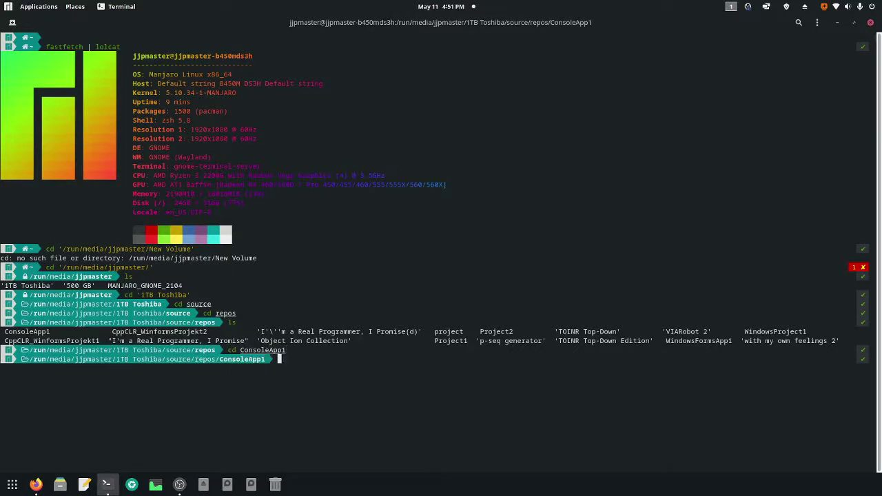
pyautogui.write('ls')
pyautogui.press('Return')
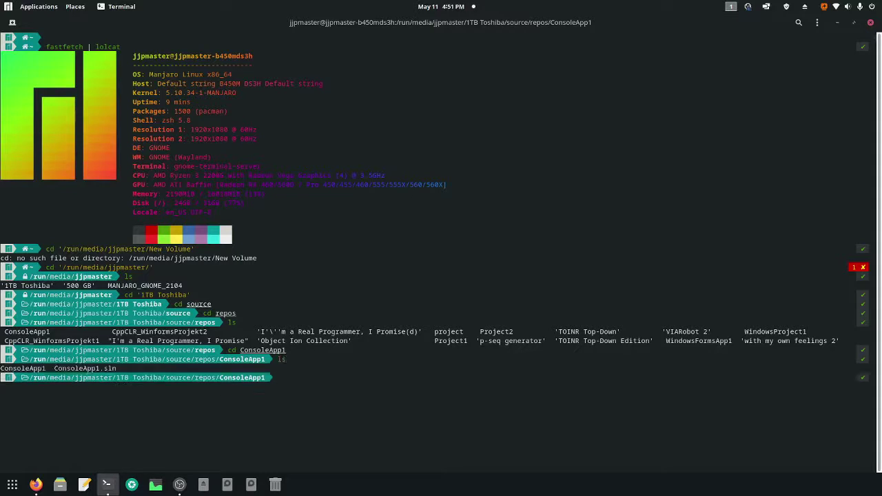
# Print the contents of ConsoleApp1.sln with each line reversed using rev.
pyautogui.write('rev ConsoleApp1.slm')
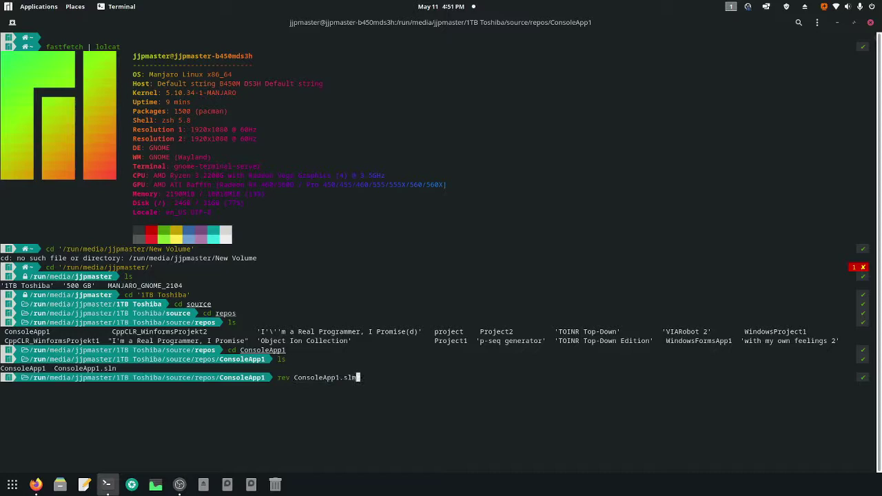
pyautogui.press('BackSpace')
pyautogui.write('n')
pyautogui.press('Return')
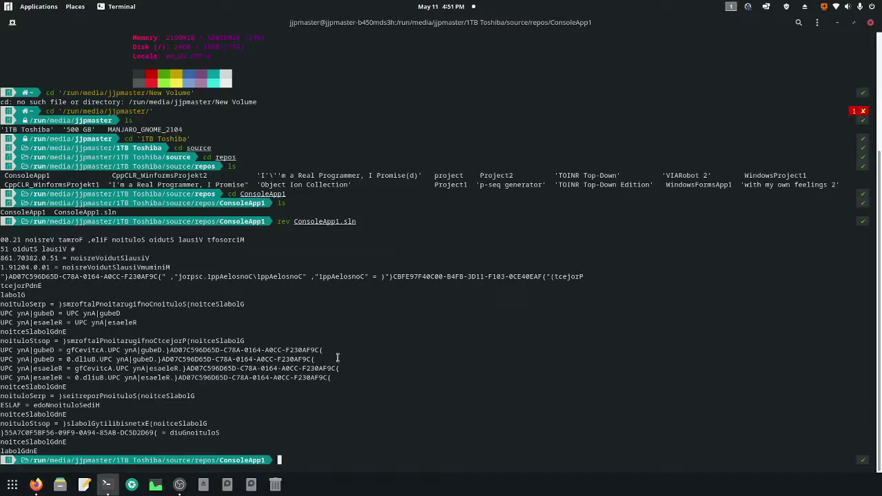
# Run rev without a file, enter "Hello, this is a video on the JJPMaster YouTube channel!" and stop the command.
pyautogui.write('rev')
pyautogui.press('Return')
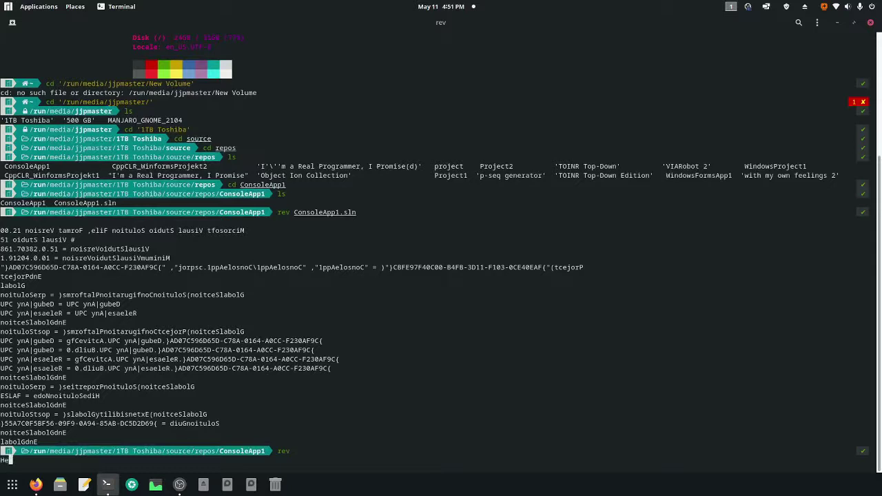
pyautogui.write('llo, this is a video on the JJPMast')
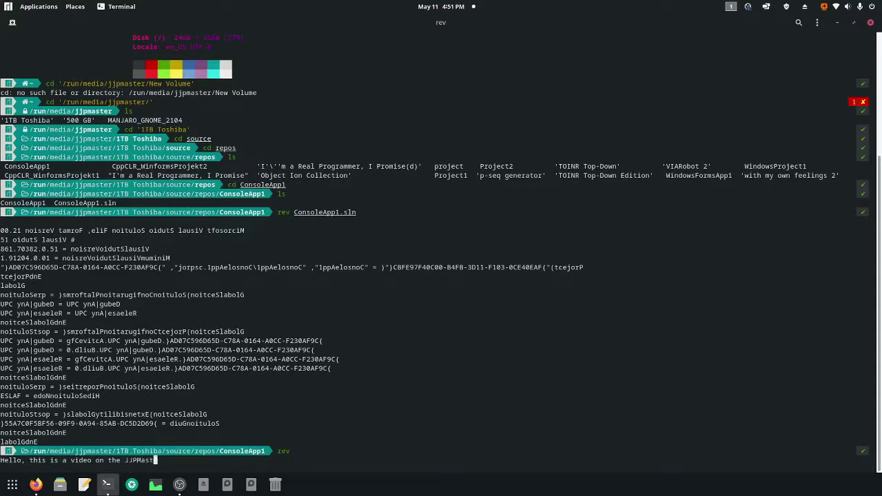
pyautogui.write('er YouTube channel!')
pyautogui.press('Return')
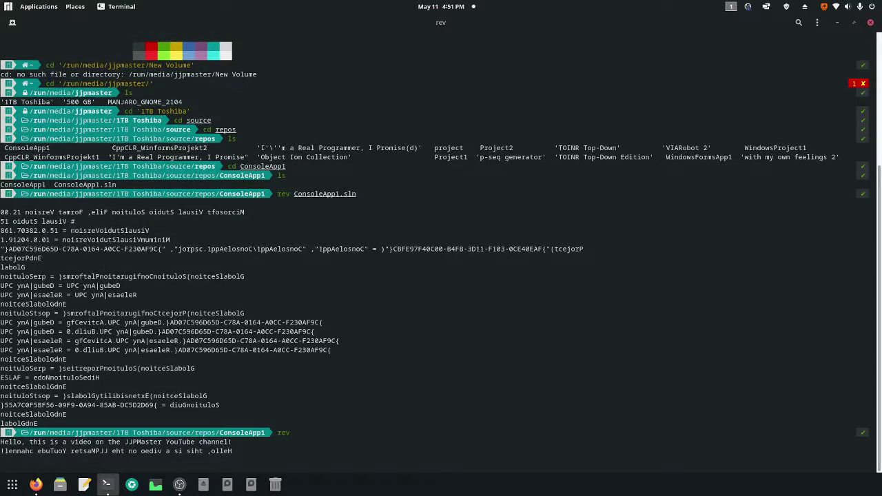
pyautogui.hotkey('ctrl', 'c')
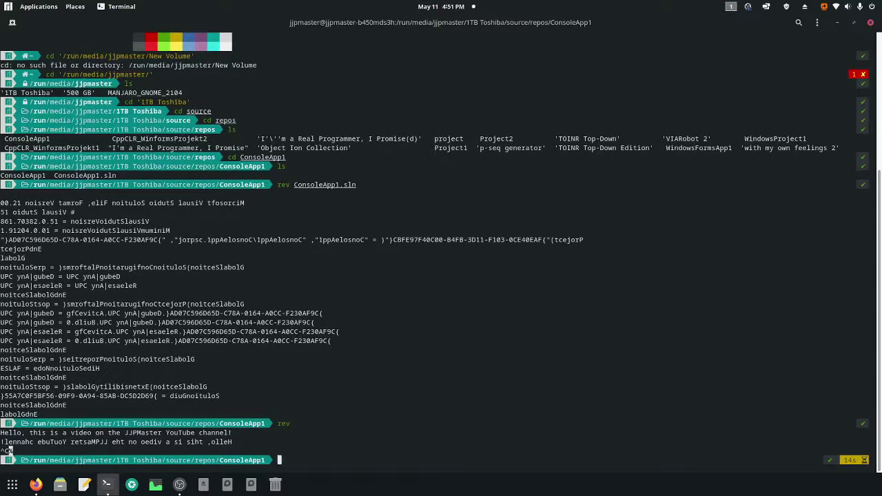
# Print a random quote with fortune, and another one in rainbow colours with fortune | lolcat.
pyautogui.write('fortune')
pyautogui.press('Return')
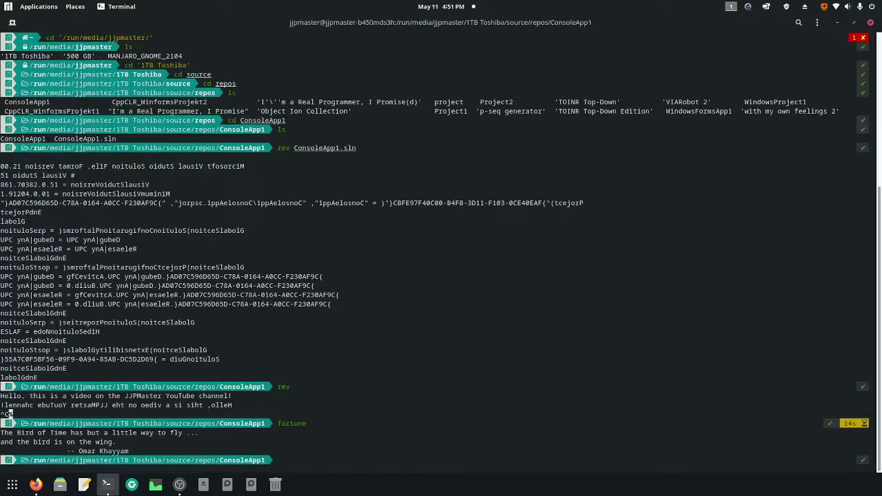
pyautogui.write('fortune | lolcat')
pyautogui.press('Return')
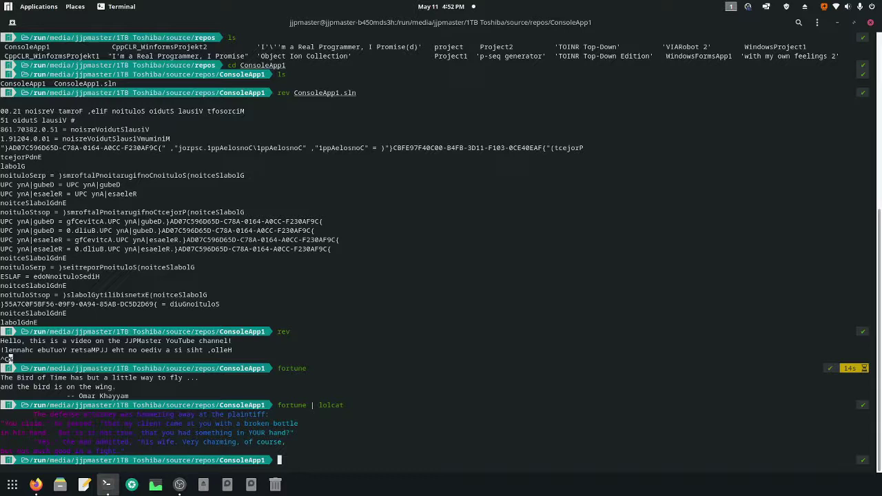
# Play the ASCII animation by connecting with telnet to towel.blinkenlights.nl.
pyautogui.write('telnet')
pyautogui.press('Right')
pyautogui.press('Return')
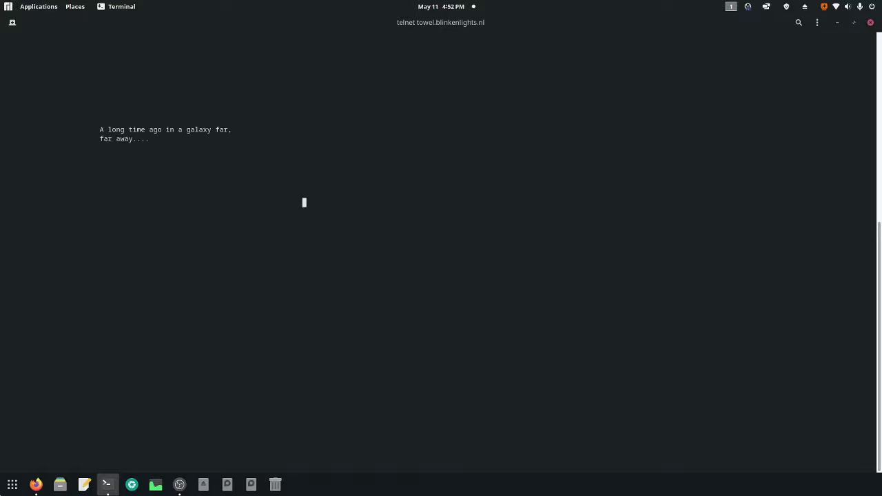
# Interrupt the telnet session and close the terminal, killing the process still running in it.
pyautogui.hotkey('ctrl', 'c')
pyautogui.click(870, 22)
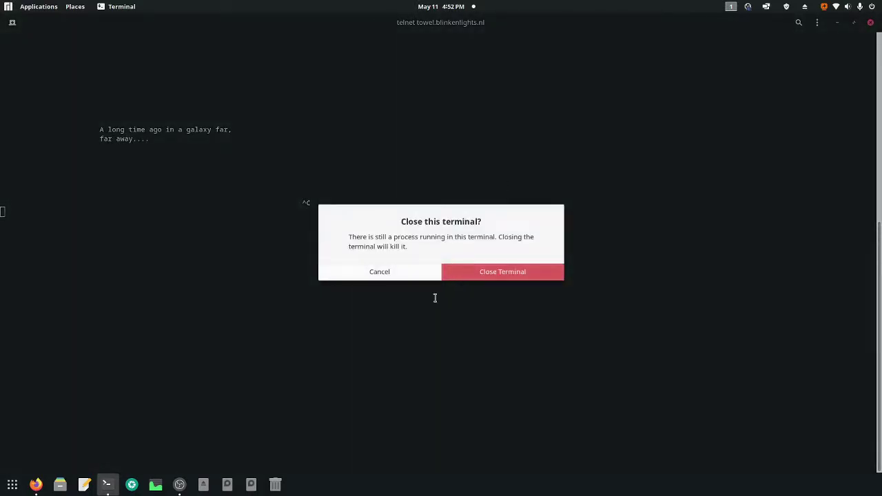
pyautogui.click(481, 277)
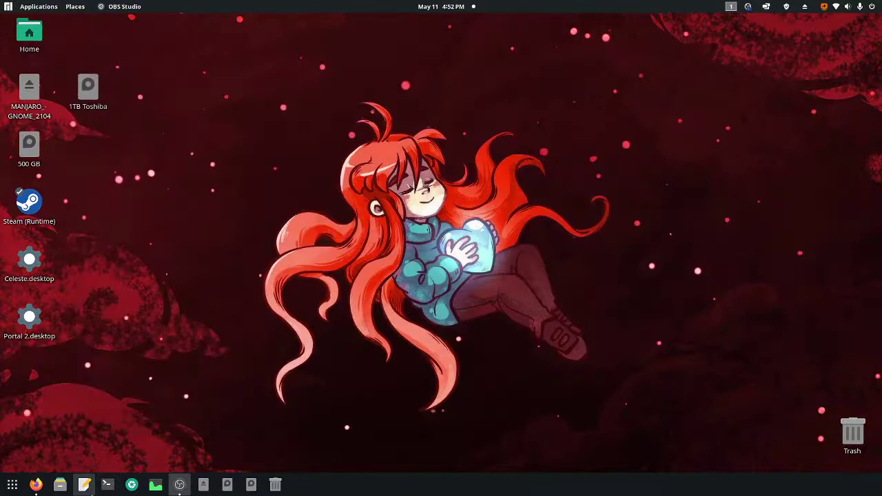
# Open a new maximized terminal and run the sl command.
pyautogui.click(107, 484)
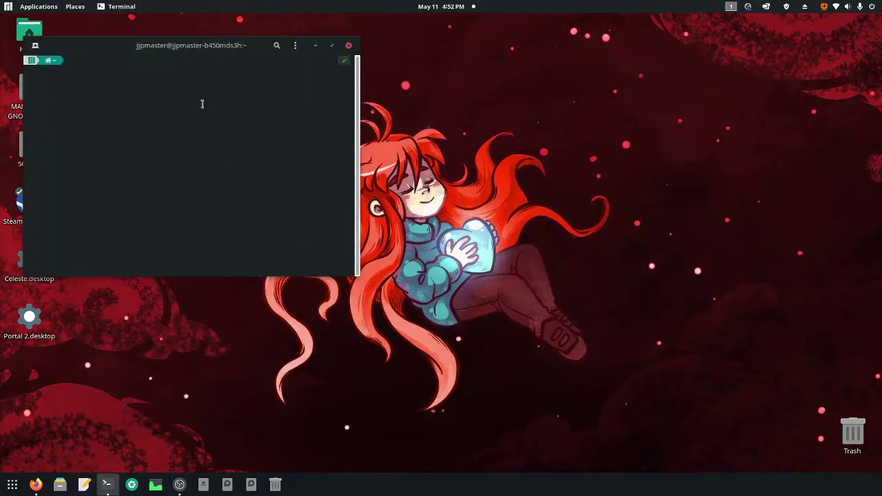
pyautogui.doubleClick(120, 51)
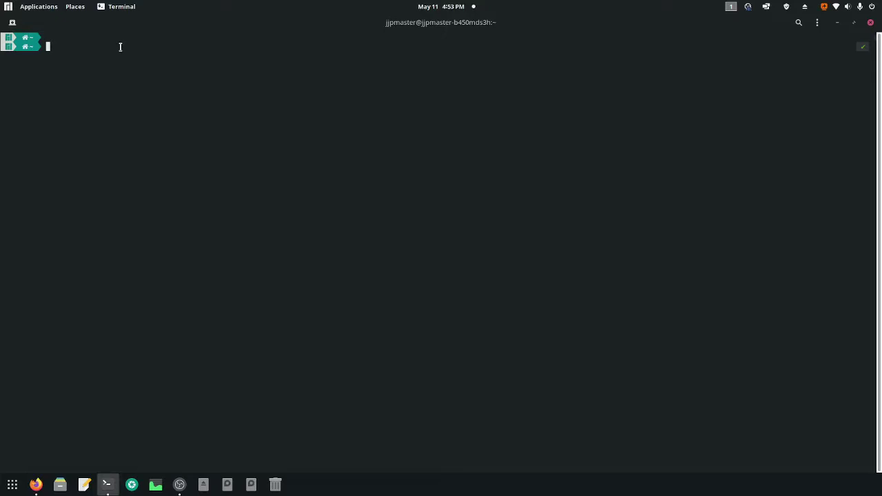
pyautogui.write('sl')
pyautogui.press('Return')
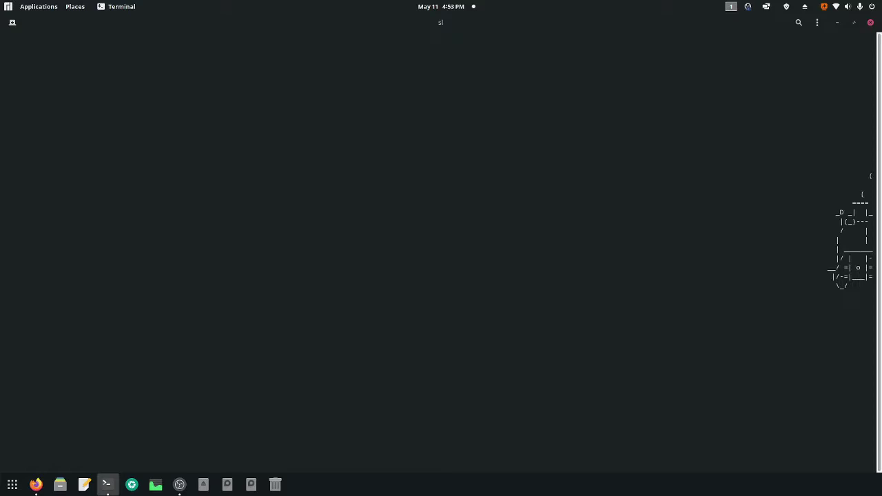